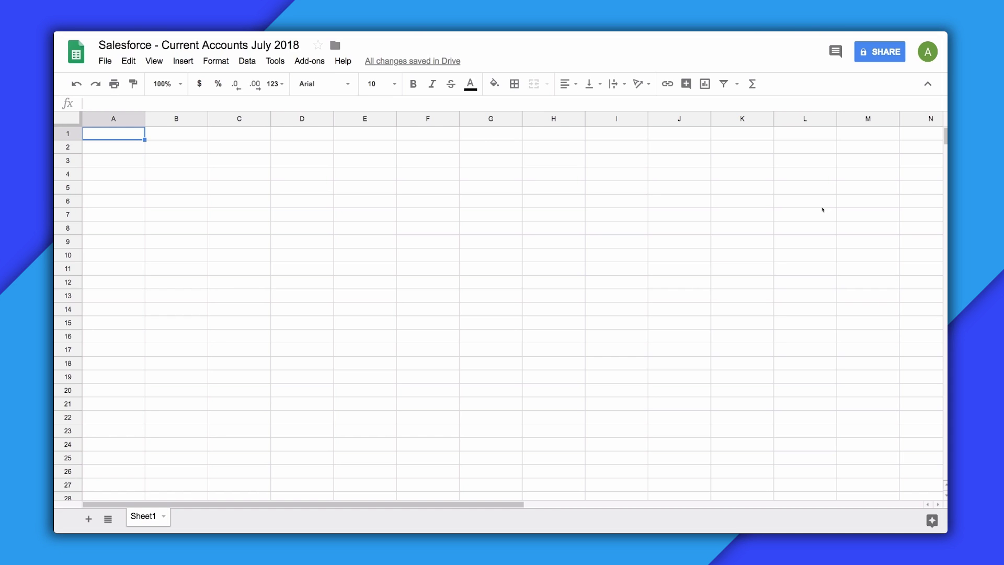
Search the add-ons store for 'Data connector for Salesforce'
click(314, 62)
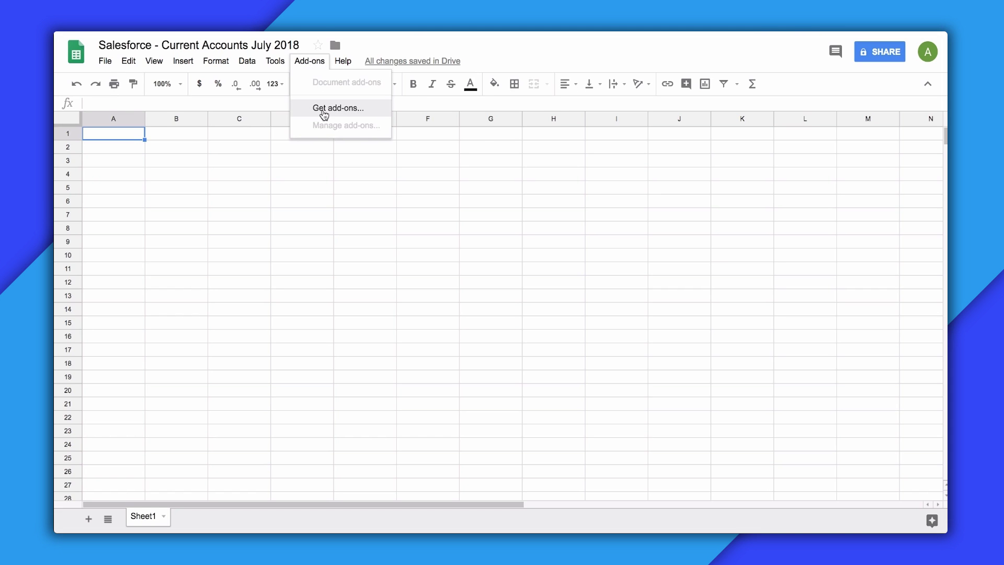
click(324, 109)
text(D)
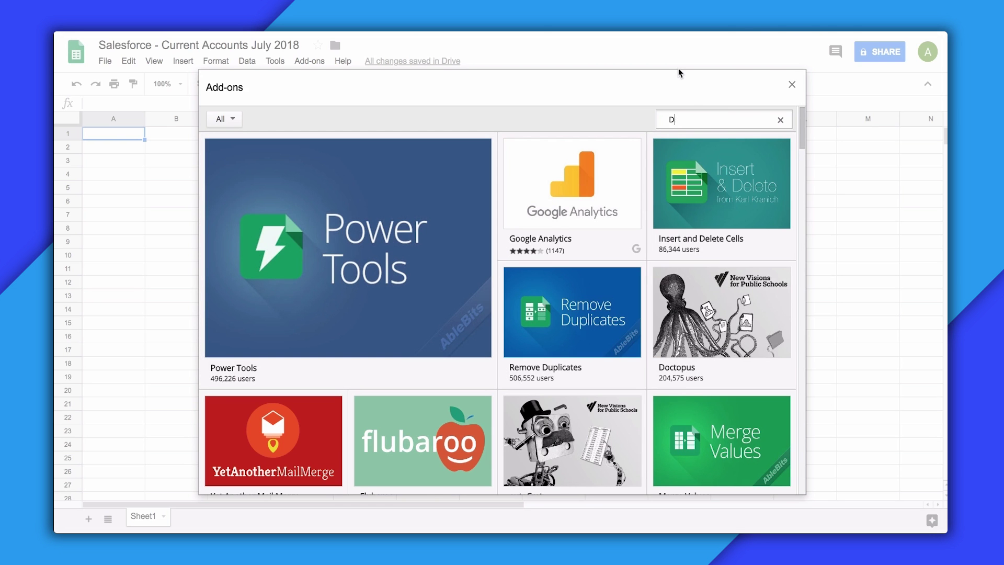
text(ata connector for Salesforce)
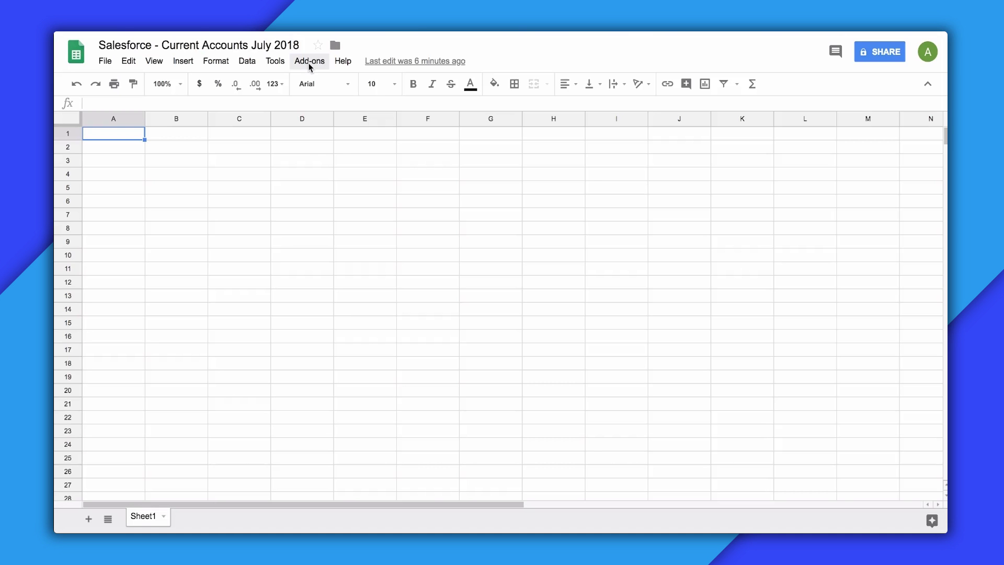
Enable the Data connector for Salesforce add-on
click(310, 63)
mouse_move(389, 117)
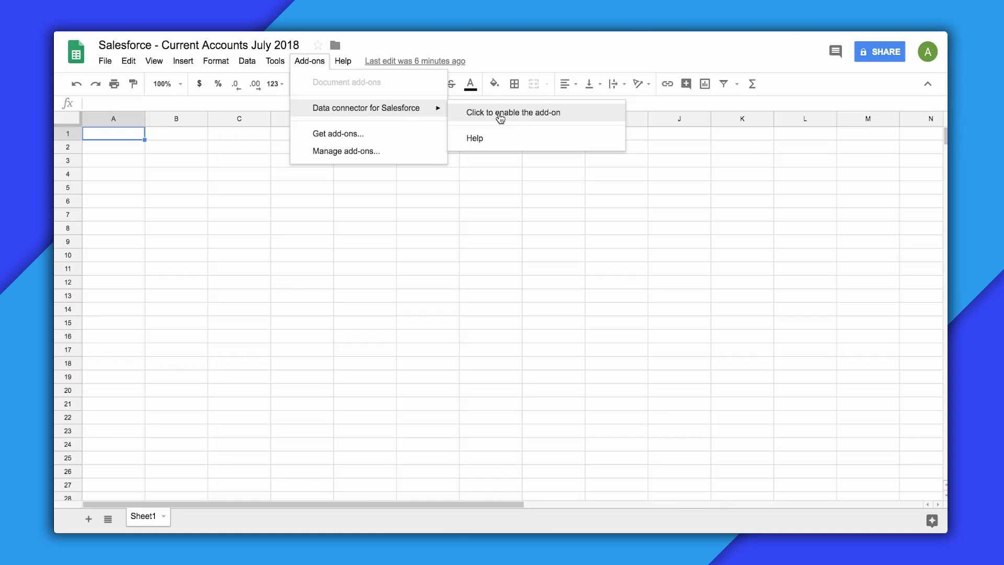
click(501, 113)
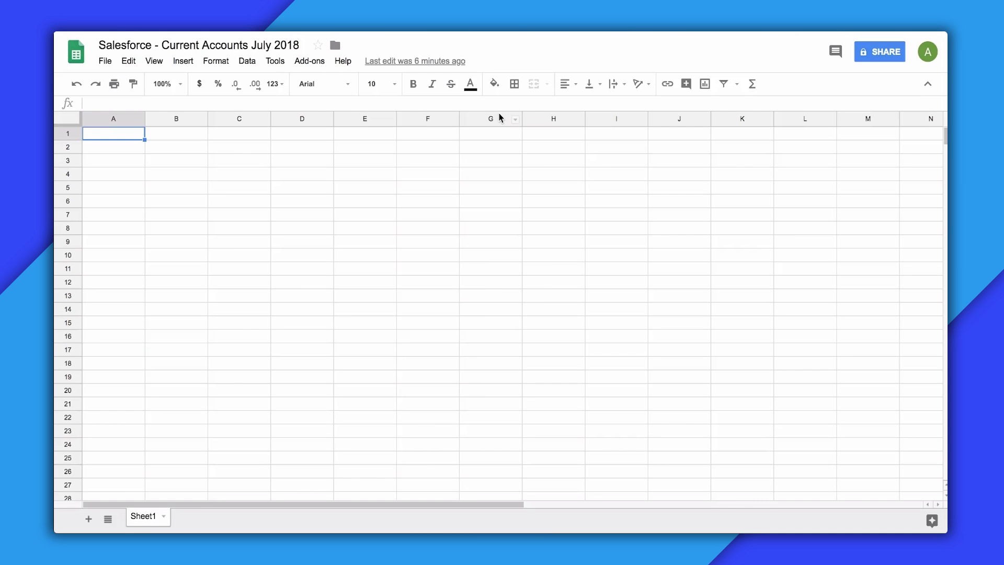
Log in to Salesforce and authorize the sheet to connect
click(312, 62)
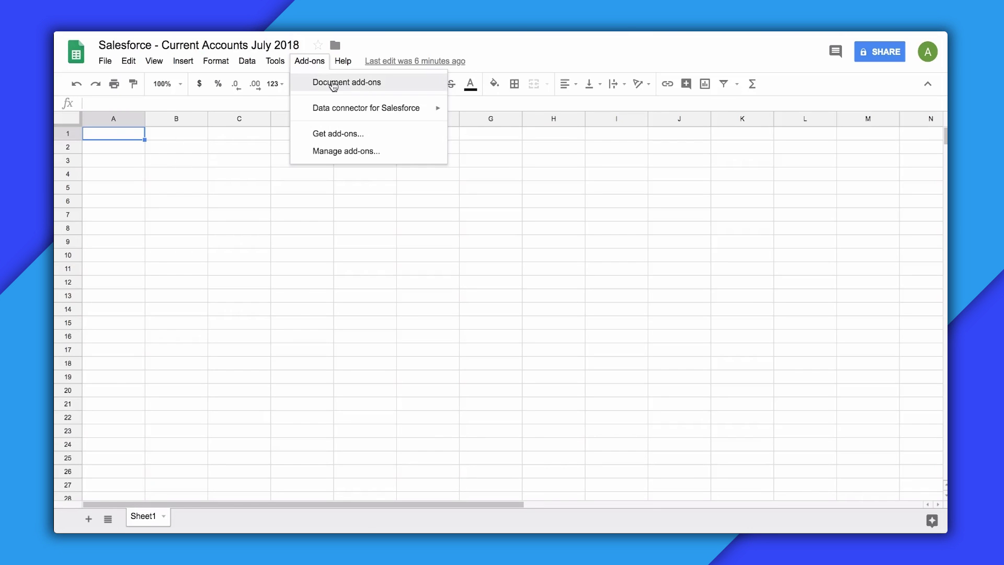
mouse_move(381, 110)
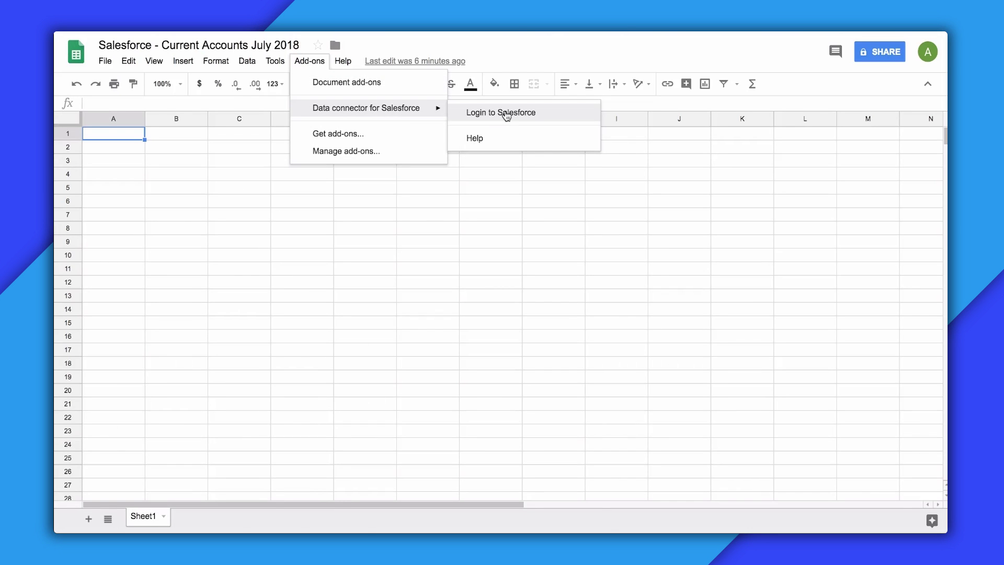
click(561, 116)
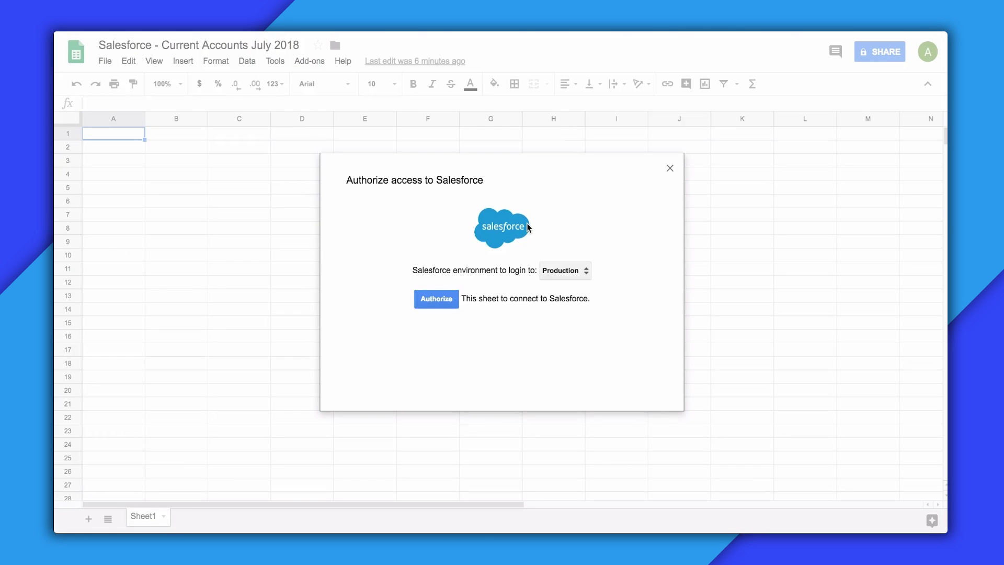
click(430, 301)
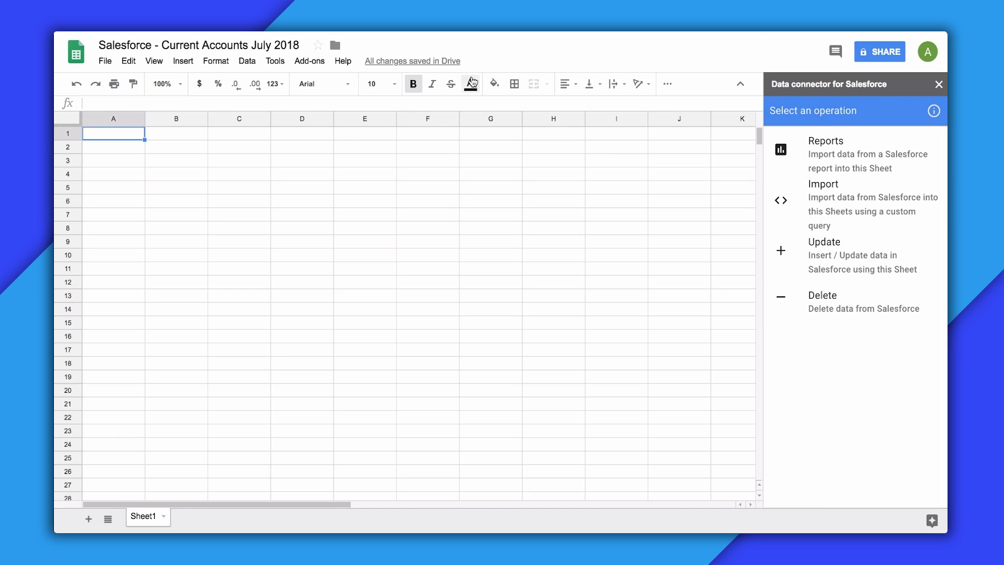
click(310, 61)
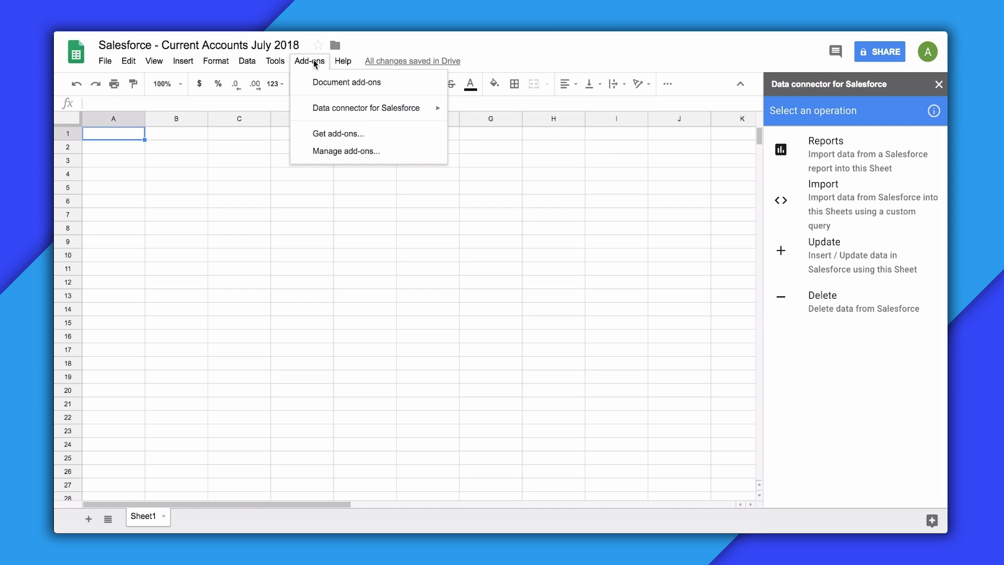
Open the Data connector for Salesforce panel and choose Reports
mouse_move(365, 112)
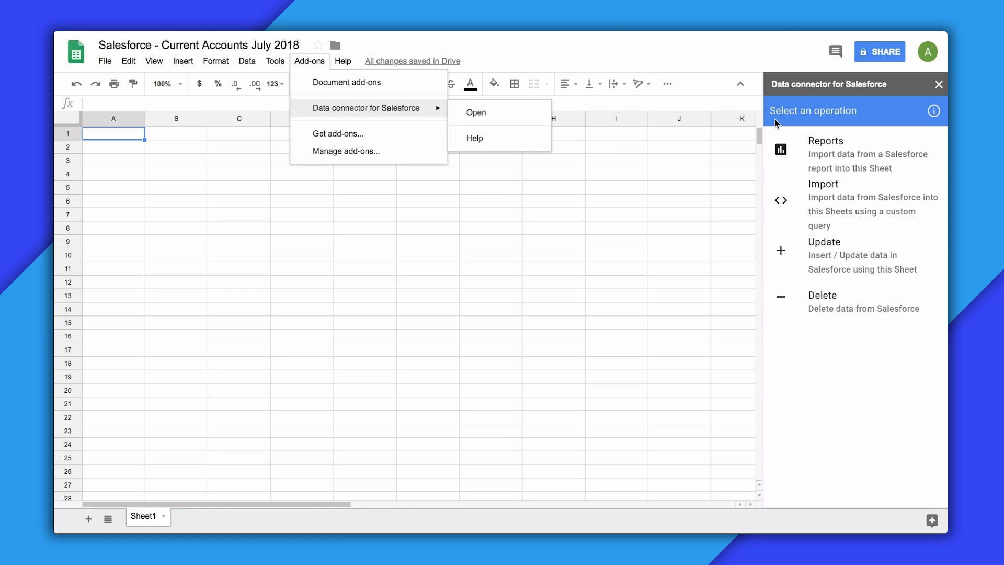
click(825, 114)
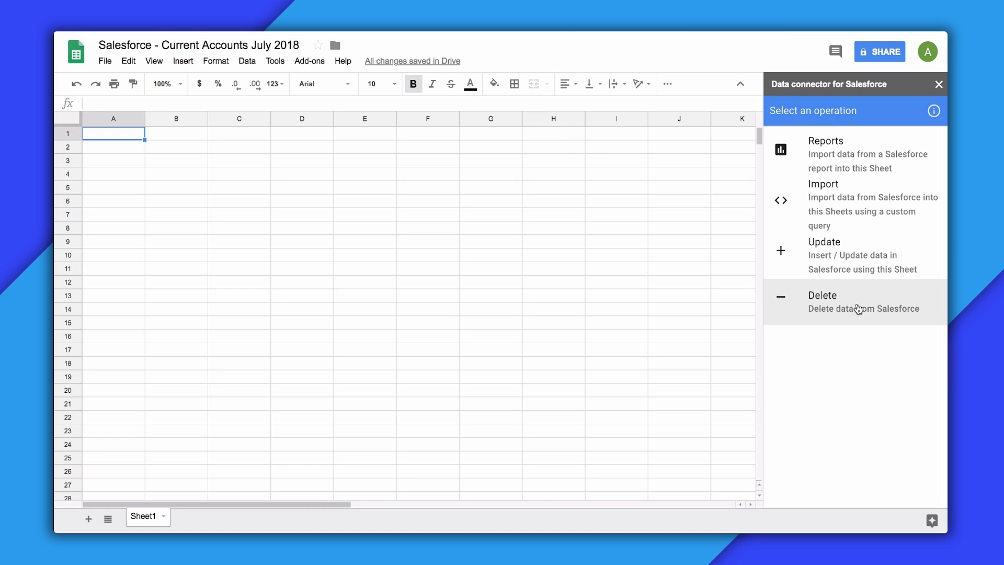
click(858, 164)
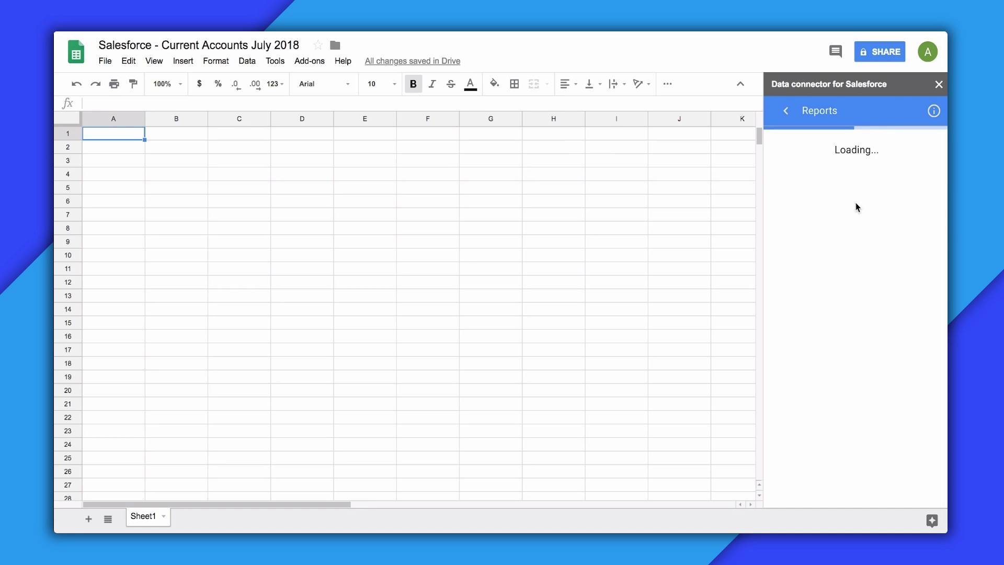
Import test report 1 into Sheet1, replacing its contents, then add a blank Sheet4
click(840, 173)
click(838, 212)
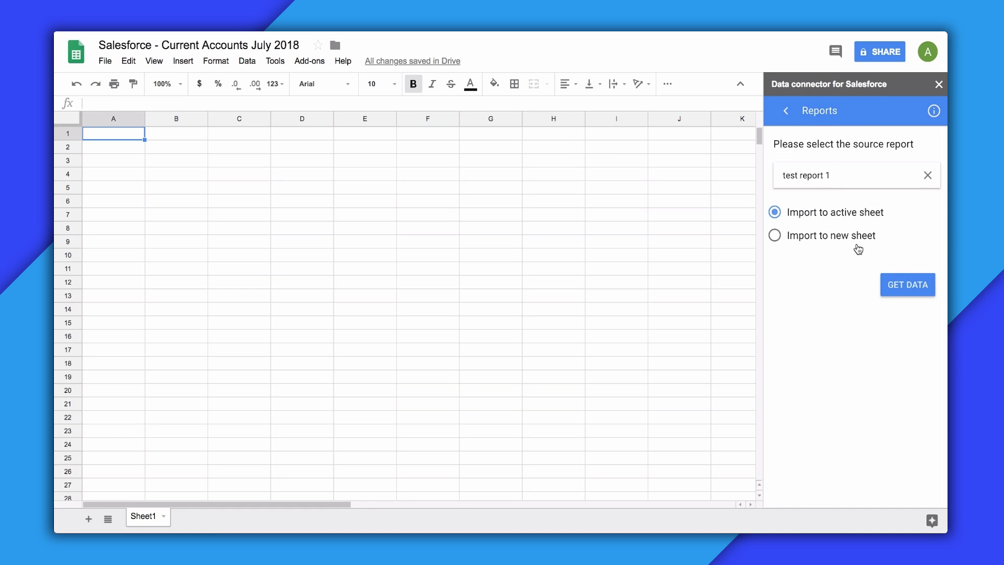
click(903, 287)
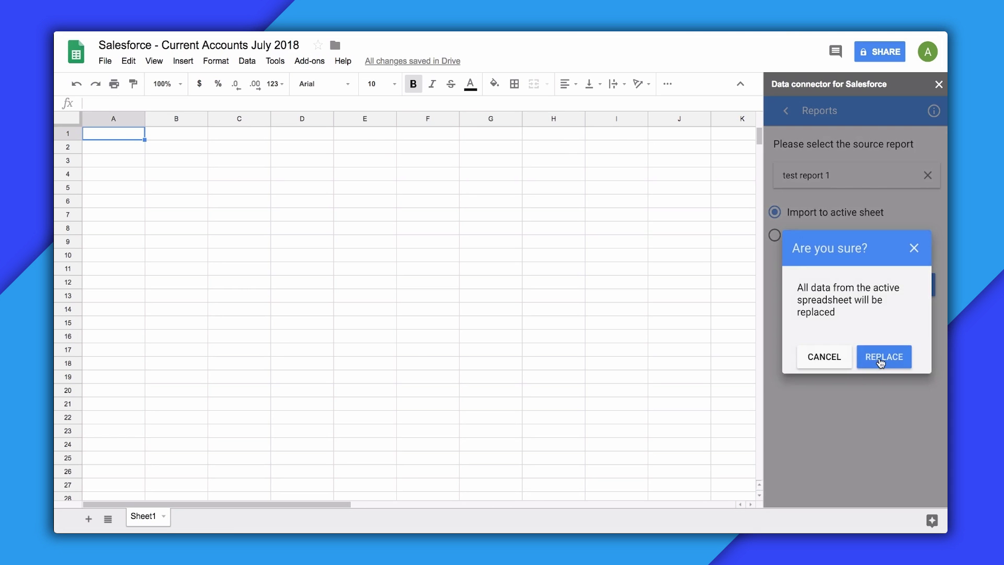
click(882, 358)
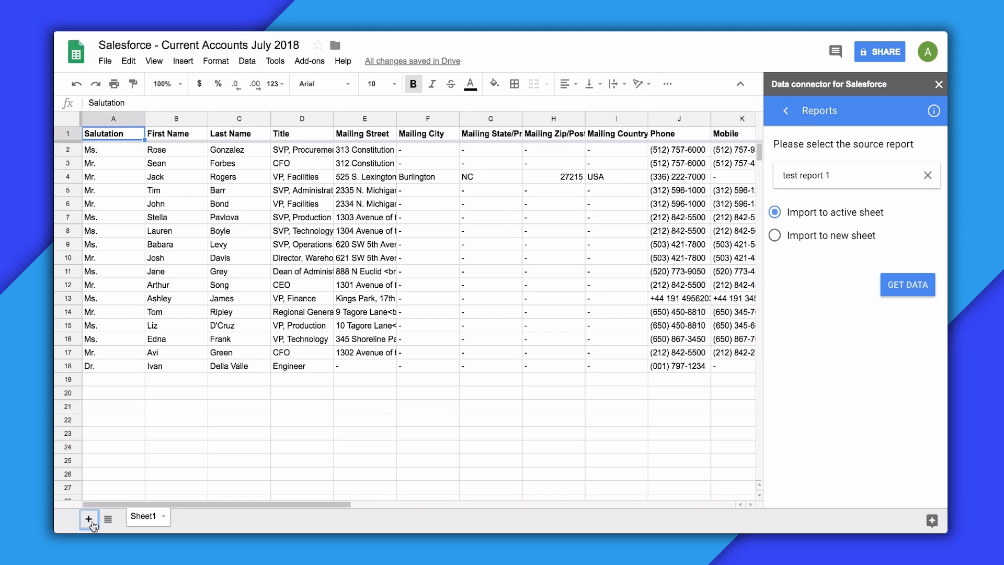
click(88, 519)
click(790, 109)
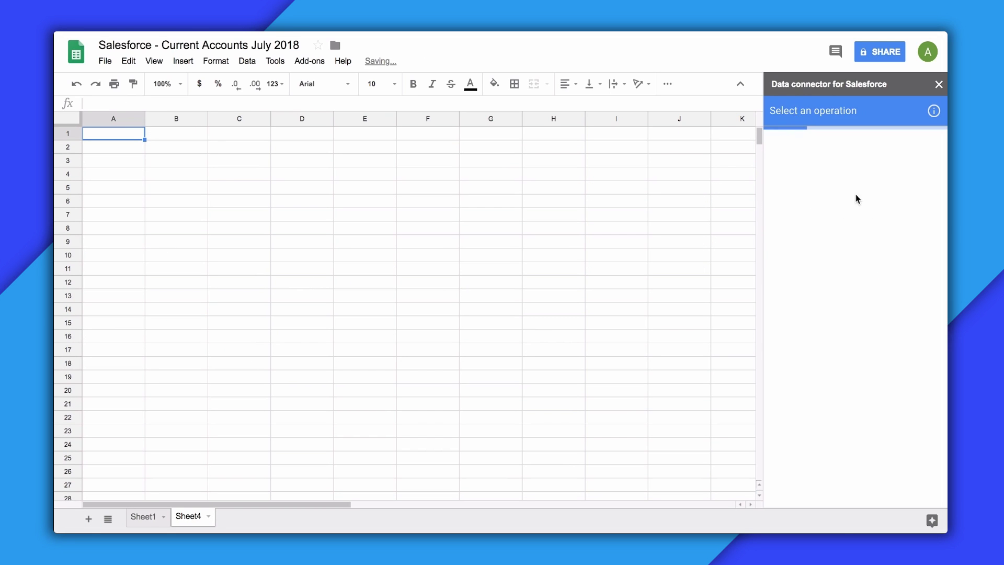
Set up an import from the Account object with the Account ID and Account Name fields
click(876, 220)
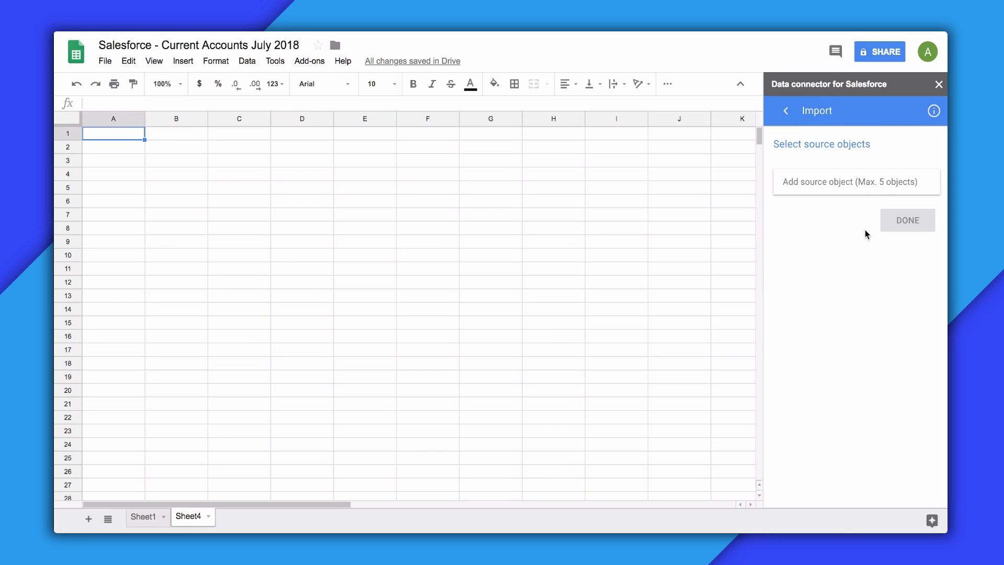
click(850, 178)
click(856, 260)
click(905, 246)
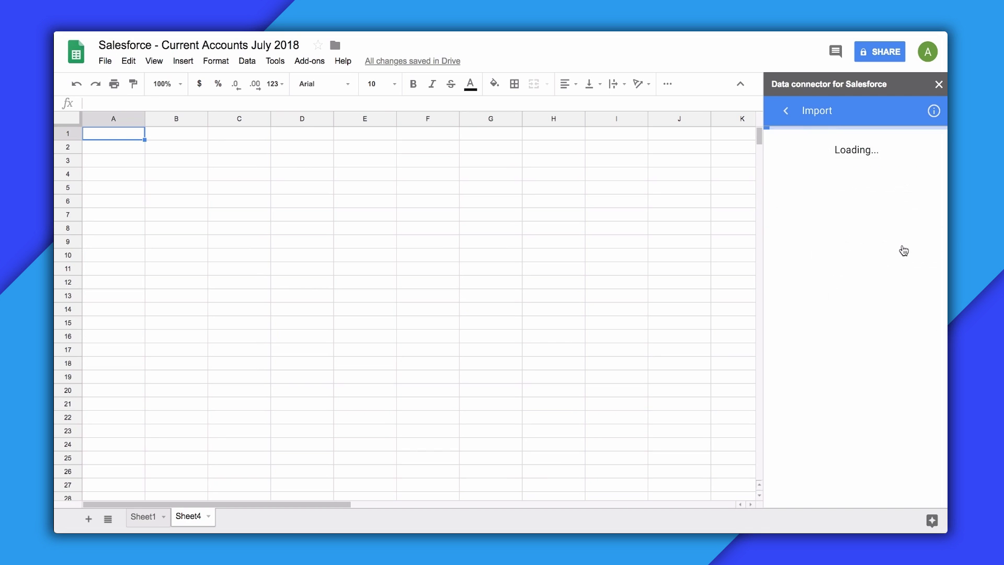
click(839, 234)
click(824, 337)
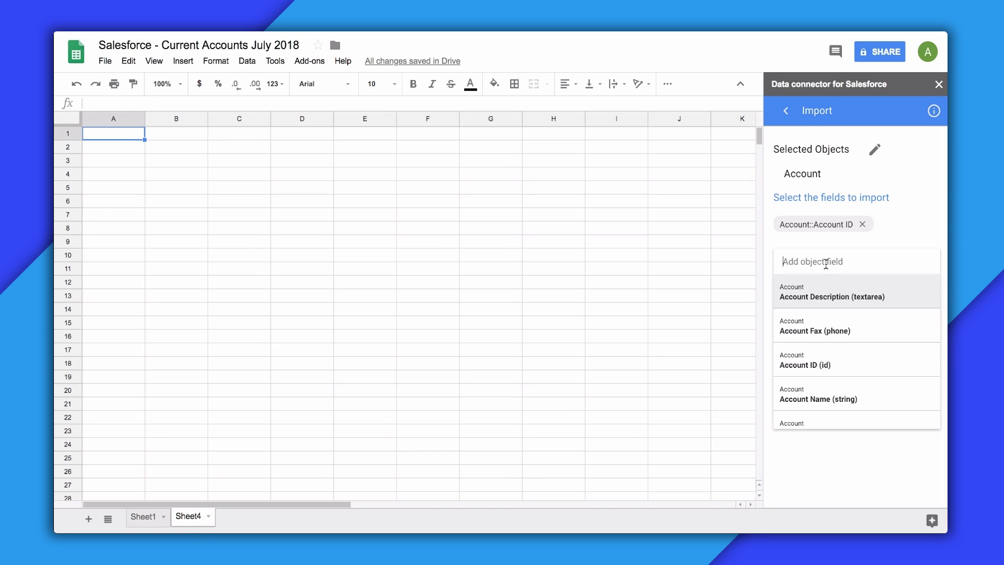
click(833, 384)
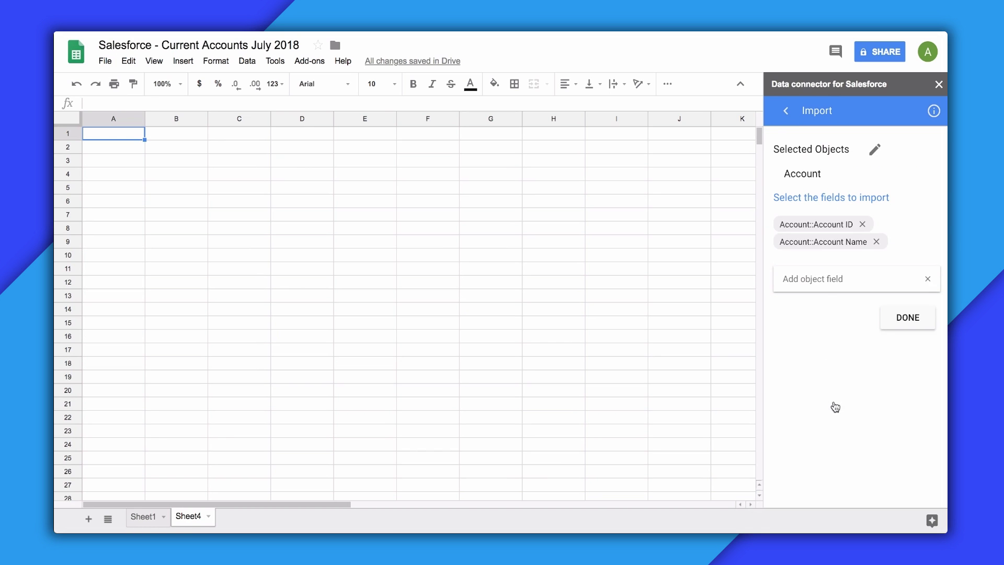
click(905, 325)
Fetch the Account data into Sheet4, replacing its contents
scroll(841, 310, down, 2)
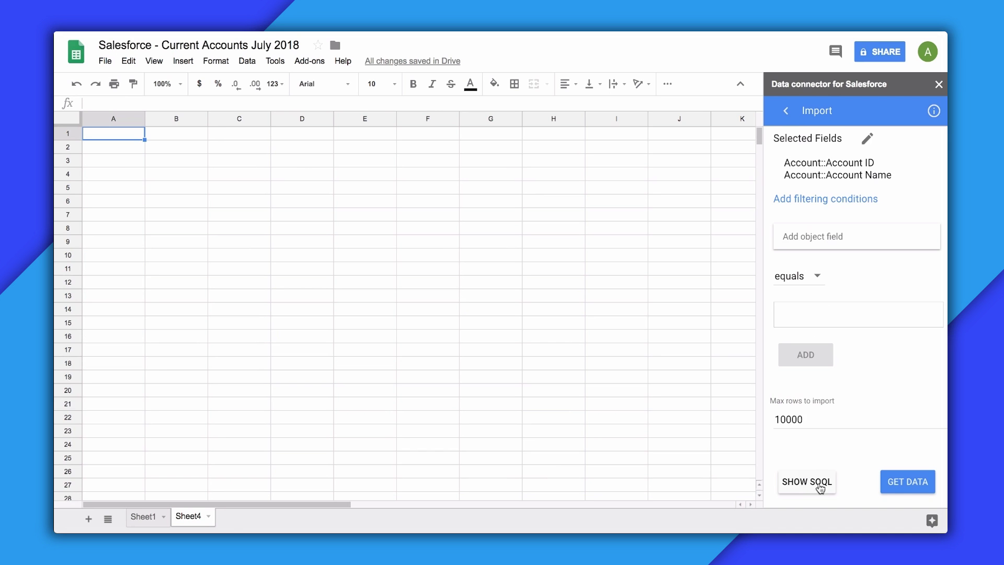
click(890, 484)
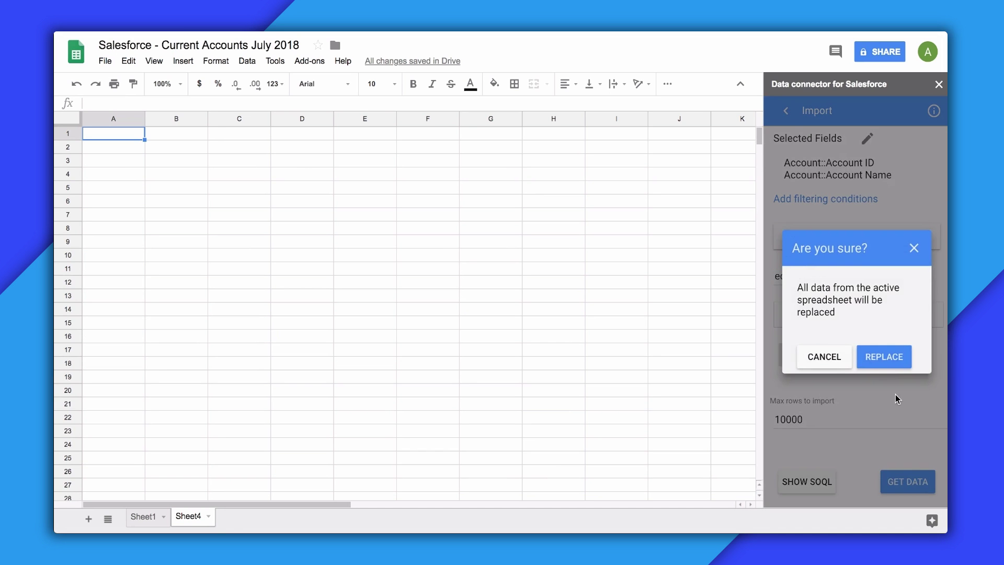
click(888, 366)
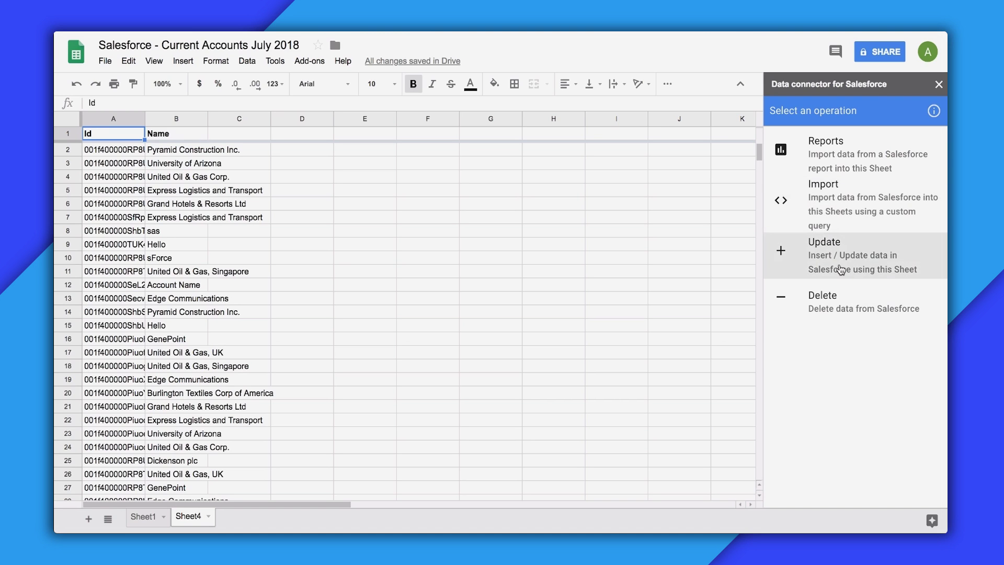
click(841, 269)
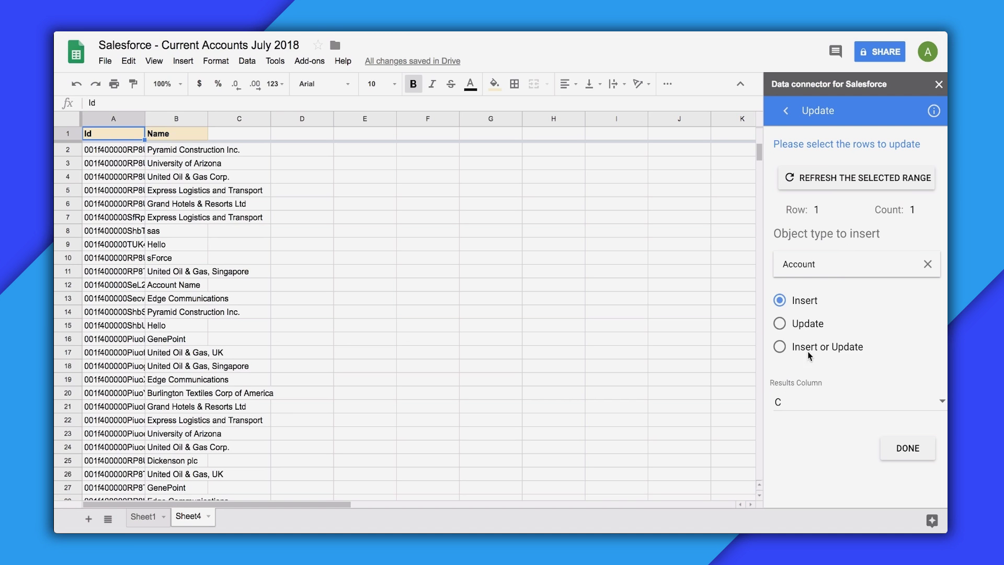
click(786, 111)
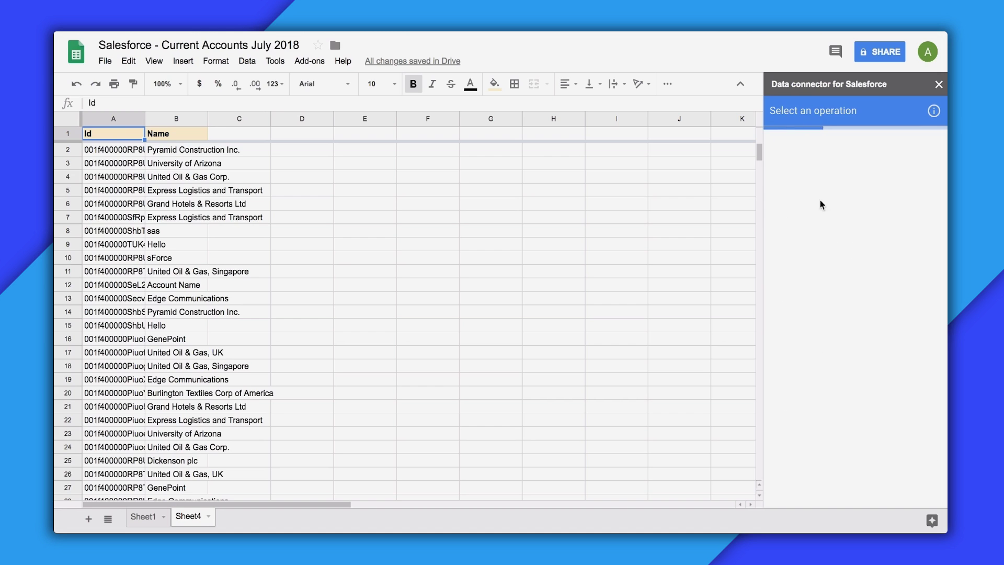
Target Account rows 9–12 (4 records) in the connector's Delete form
click(837, 309)
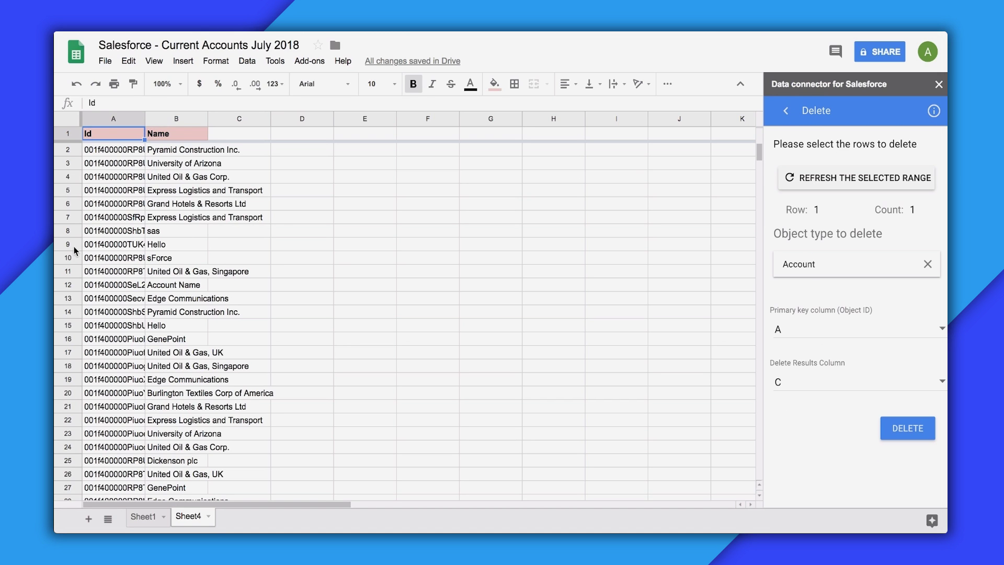
drag(72, 246, 74, 289)
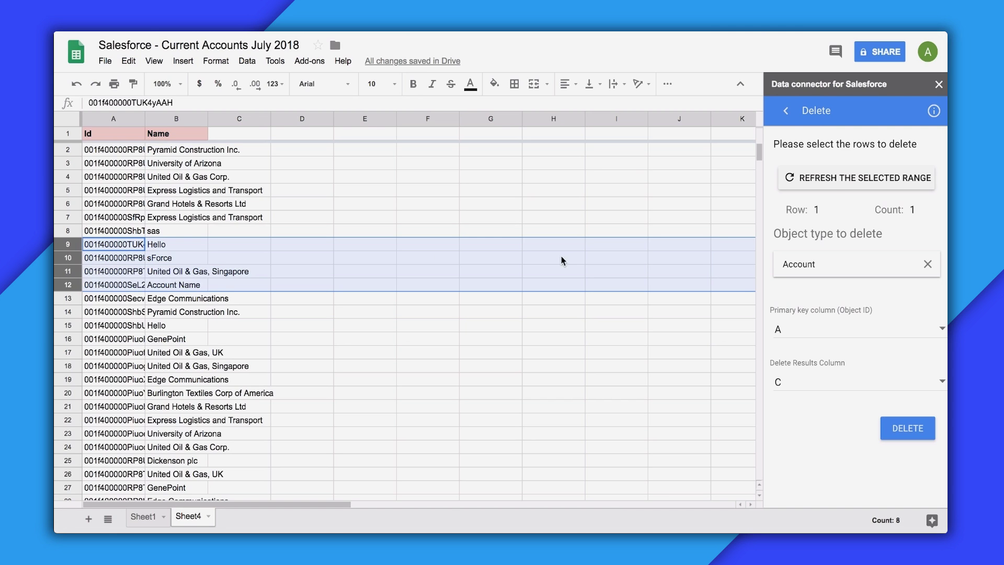
click(840, 179)
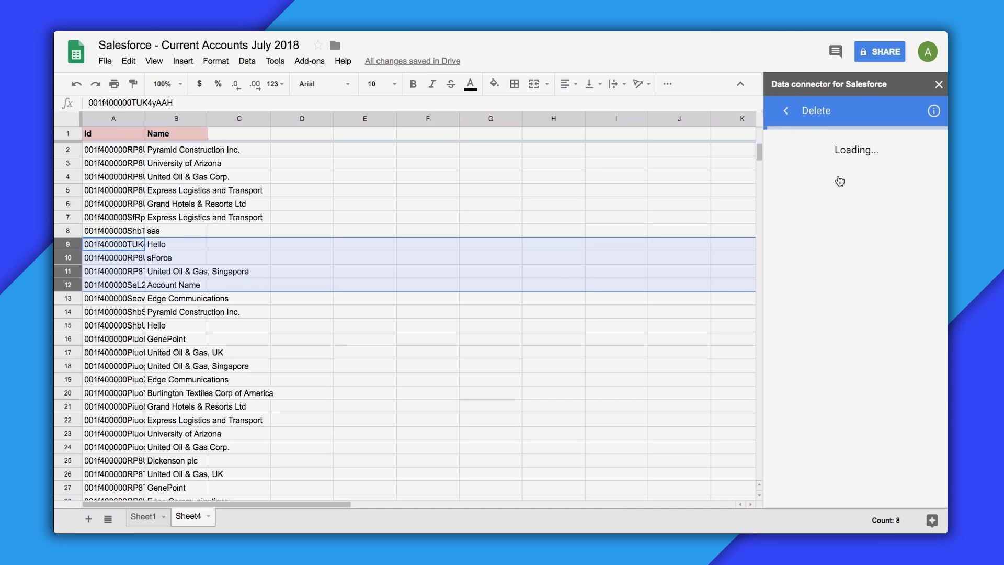